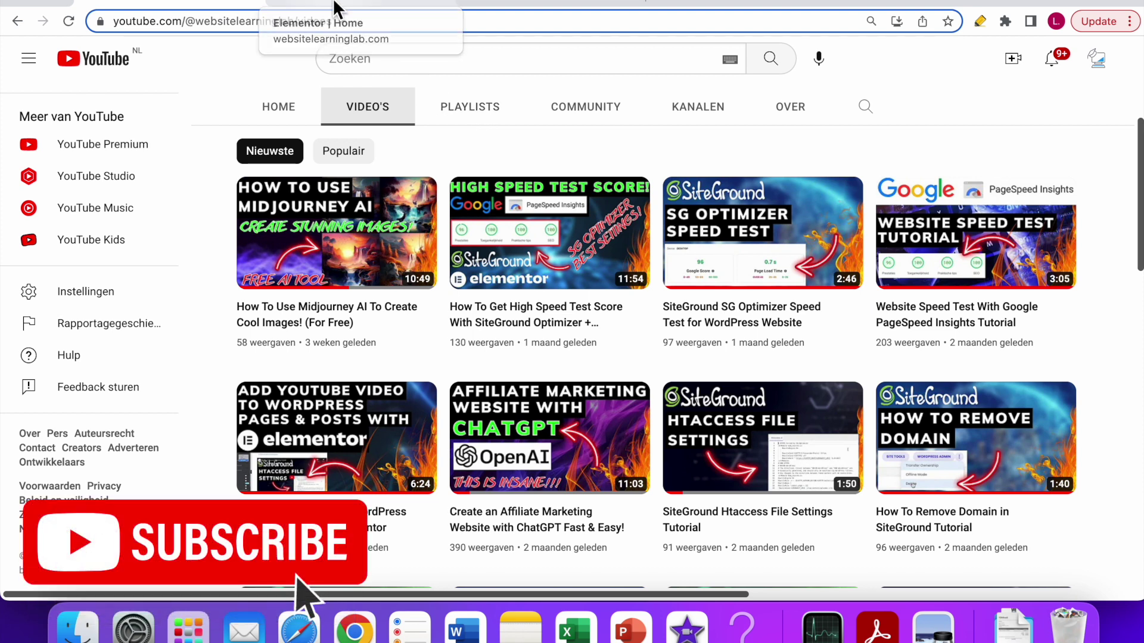
Step: In the homepage editor, add a two-column section below the Webhosting and Resources cards
left_click(337, 7)
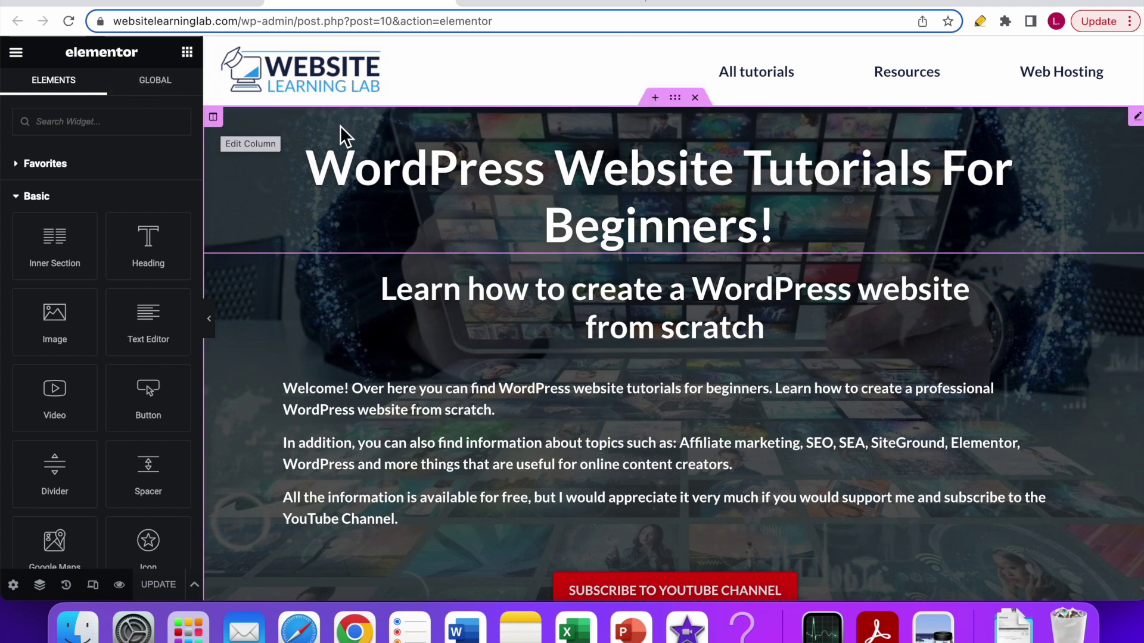
scroll(459, 146, "down", 15)
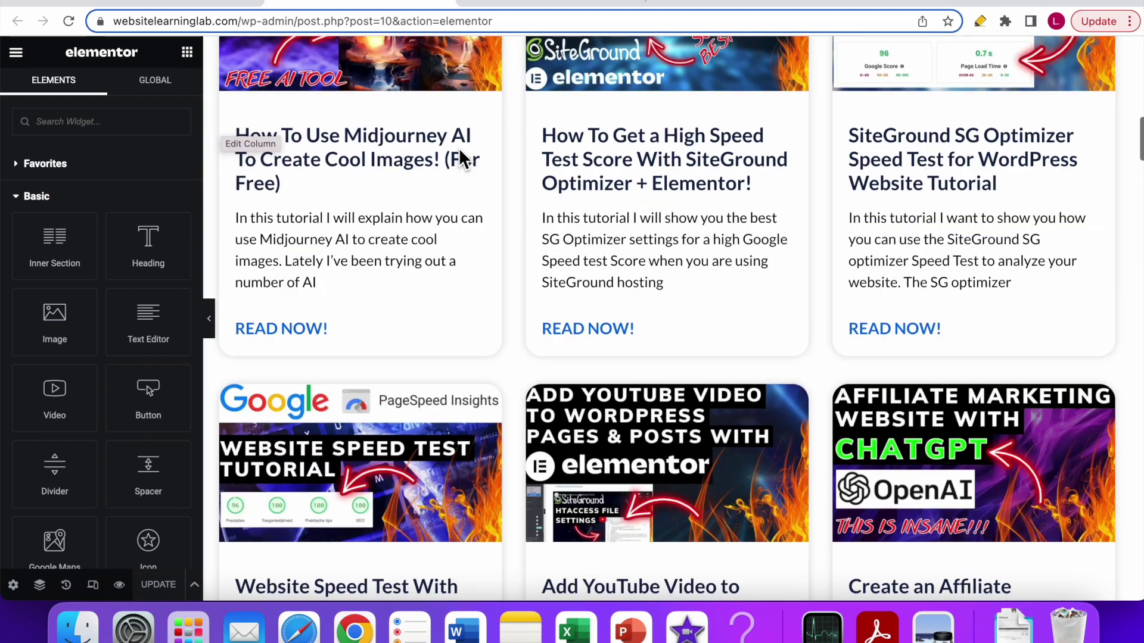
scroll(459, 147, "down", 20)
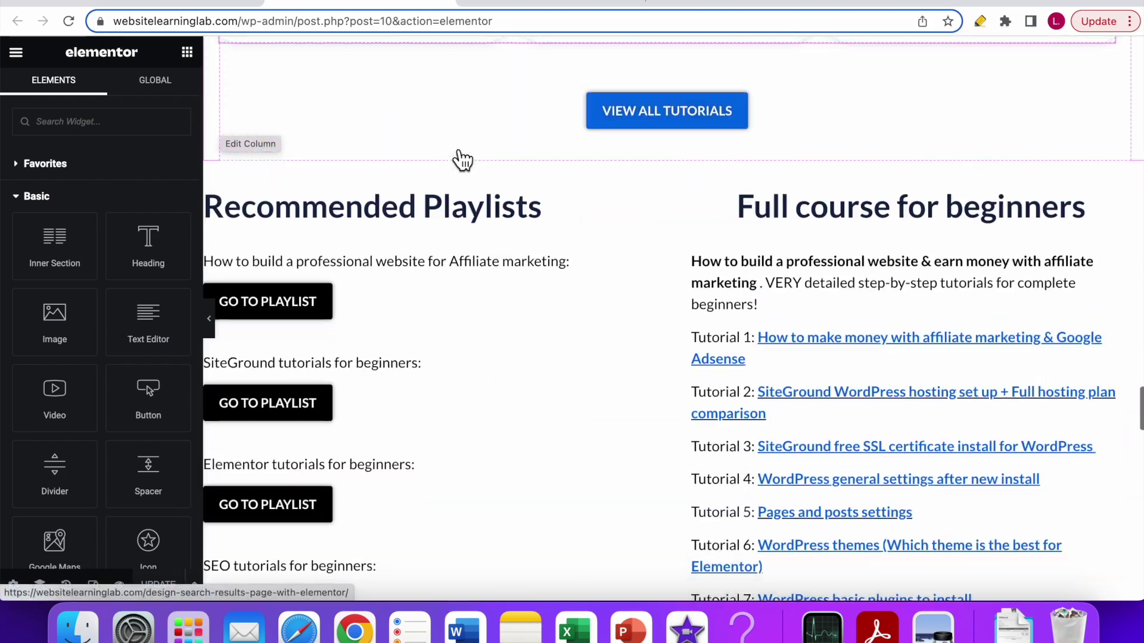
scroll(462, 160, "down", 20)
scroll(451, 159, "up", 2)
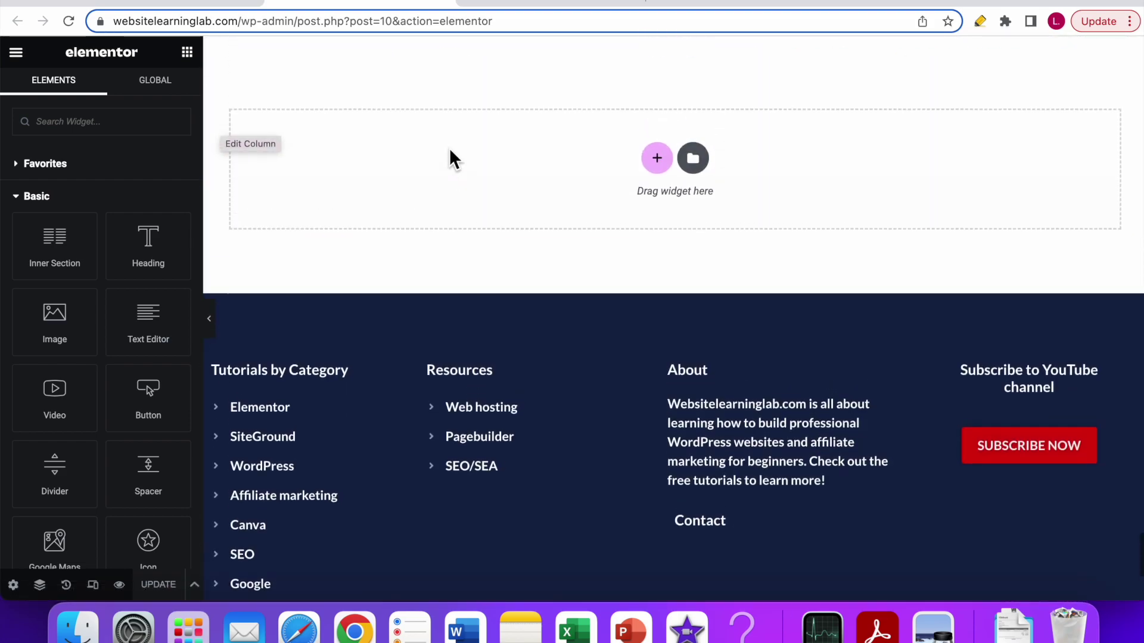
scroll(441, 197, "up", 3)
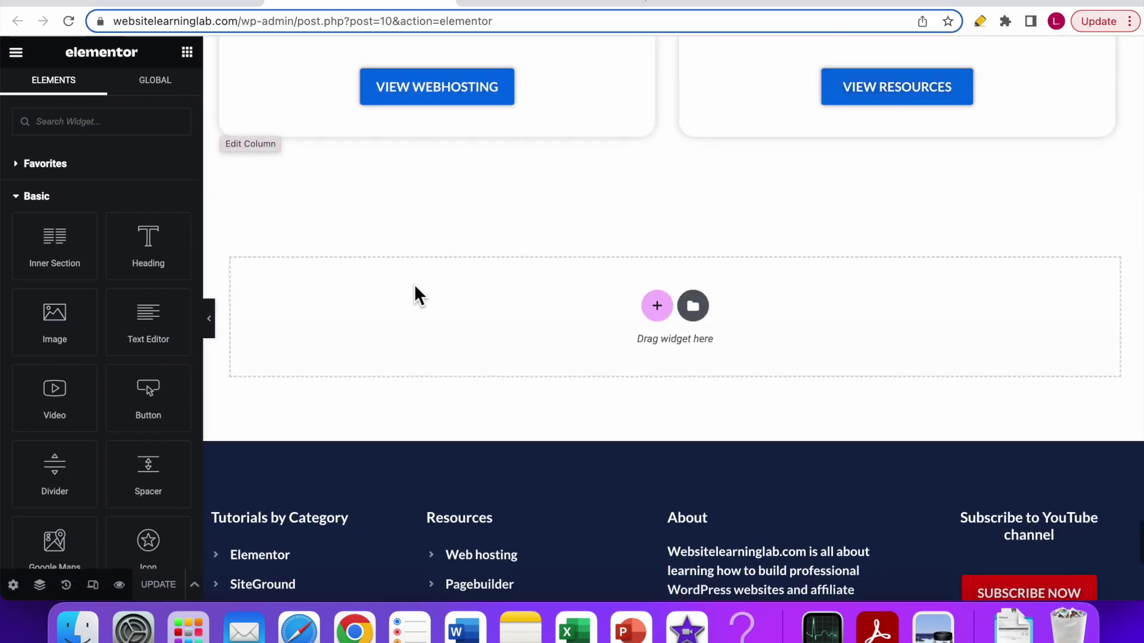
left_click(656, 315)
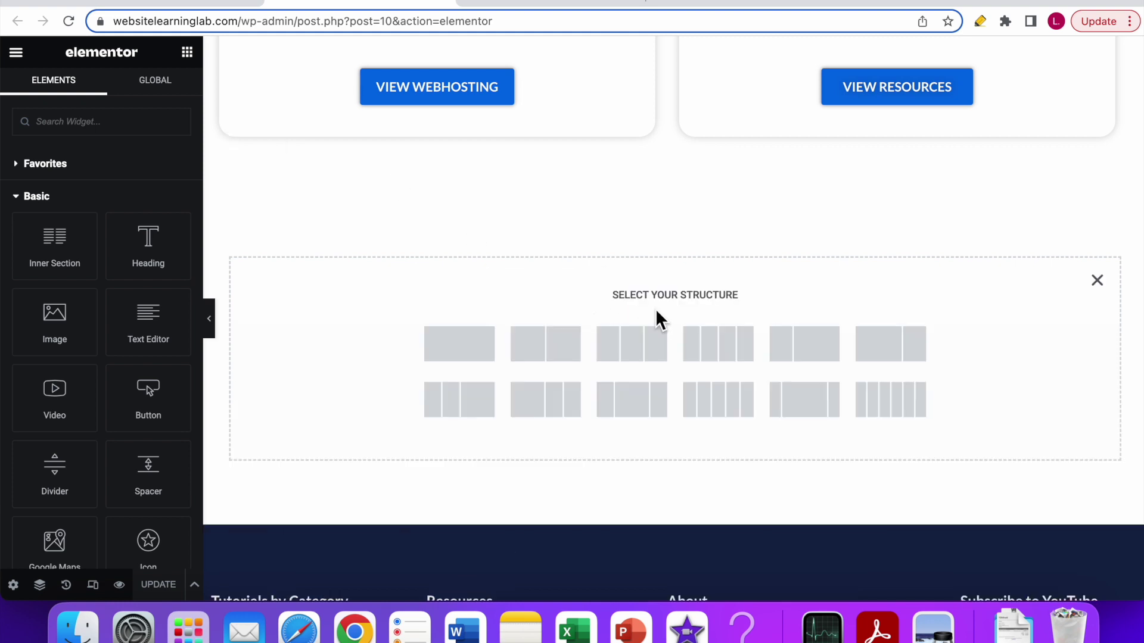
left_click(545, 344)
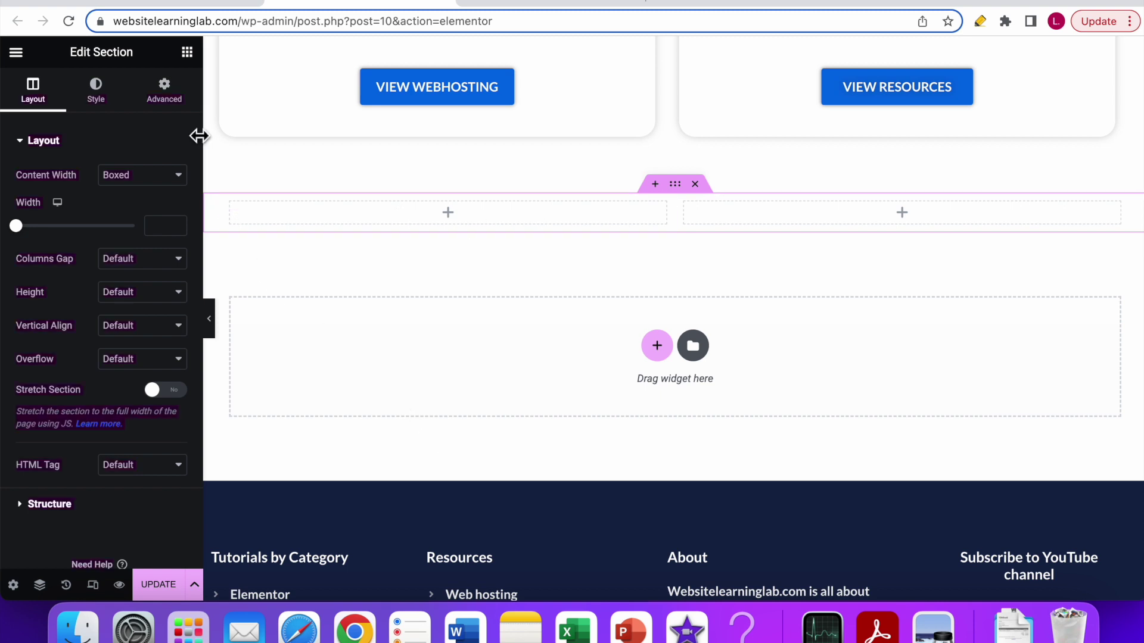
Step: Search the widgets for 'form' and drag the Form widget into the new section's left column
left_click(187, 53)
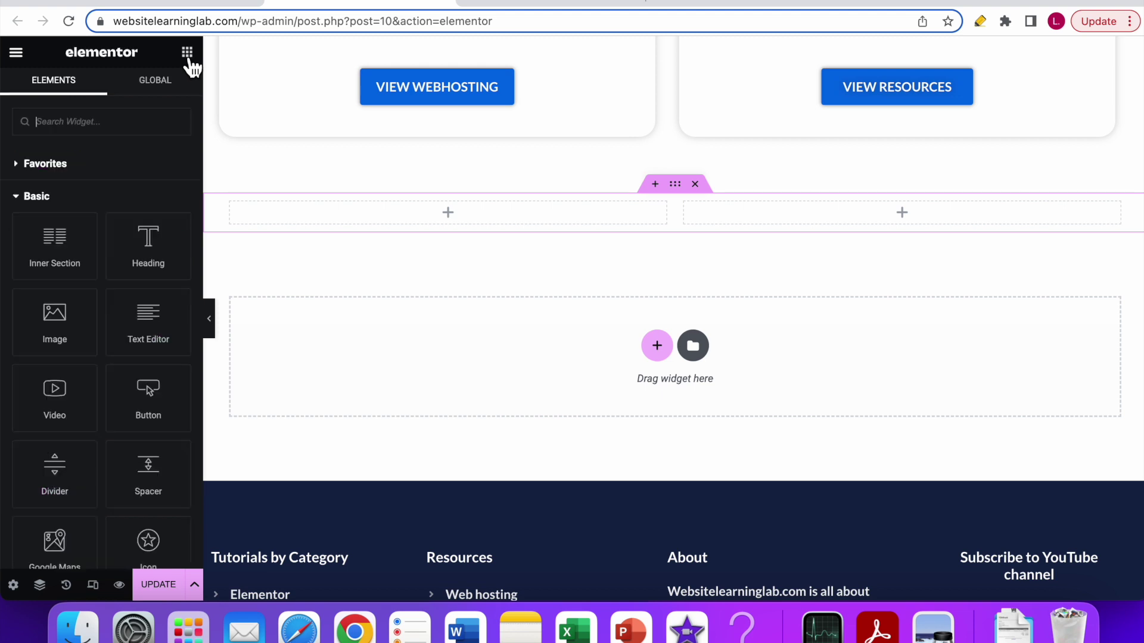
left_click(96, 132)
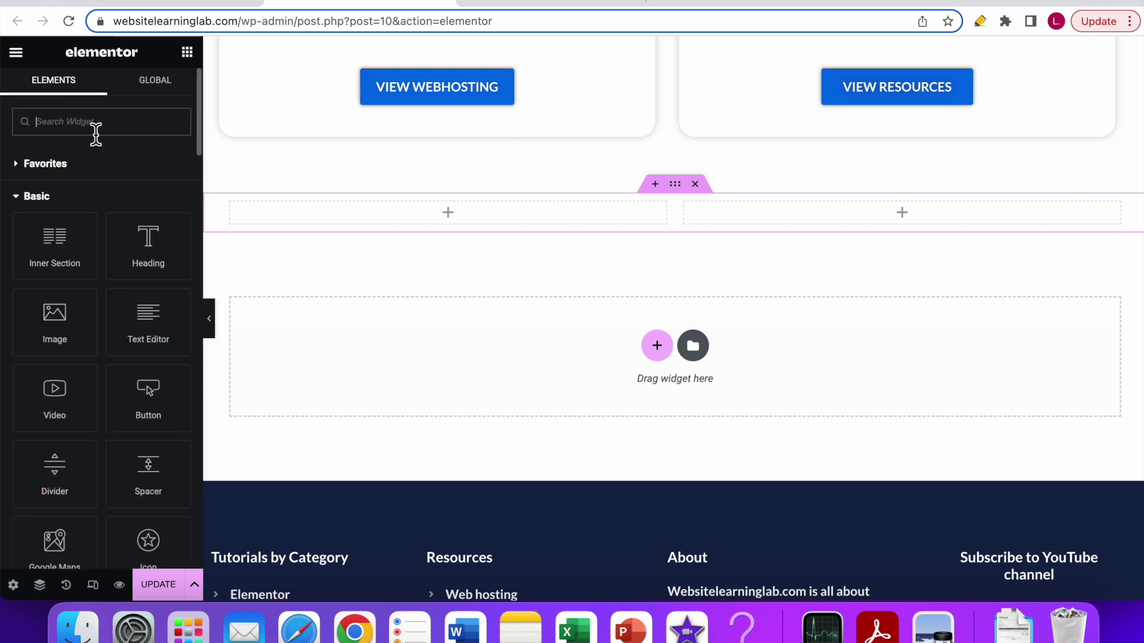
type("form")
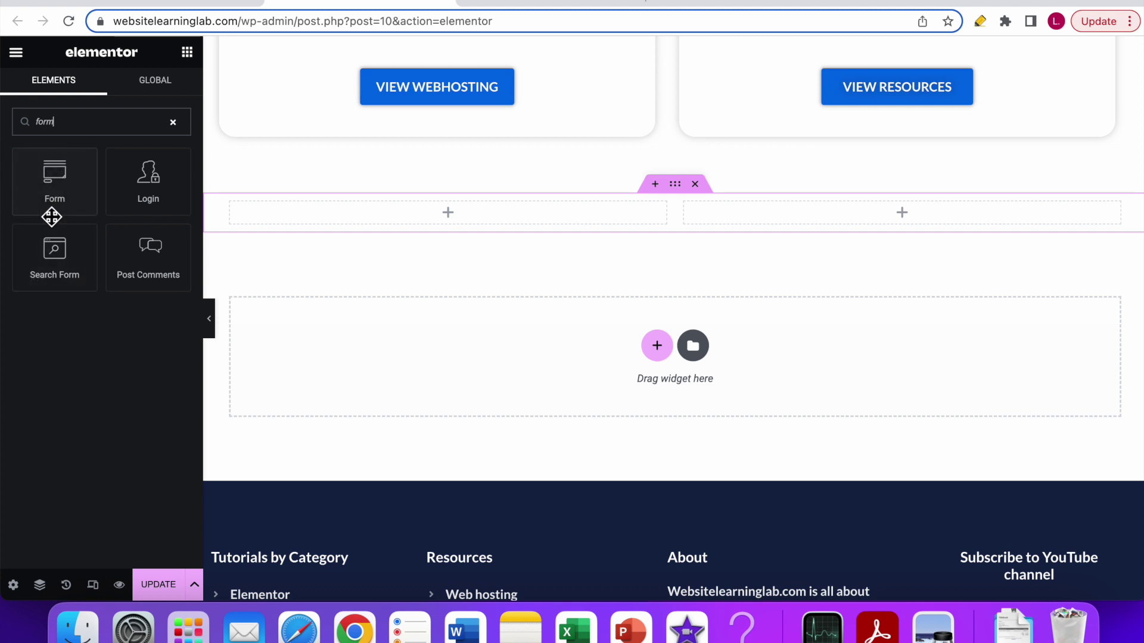
left_click_drag(47, 170, 433, 205)
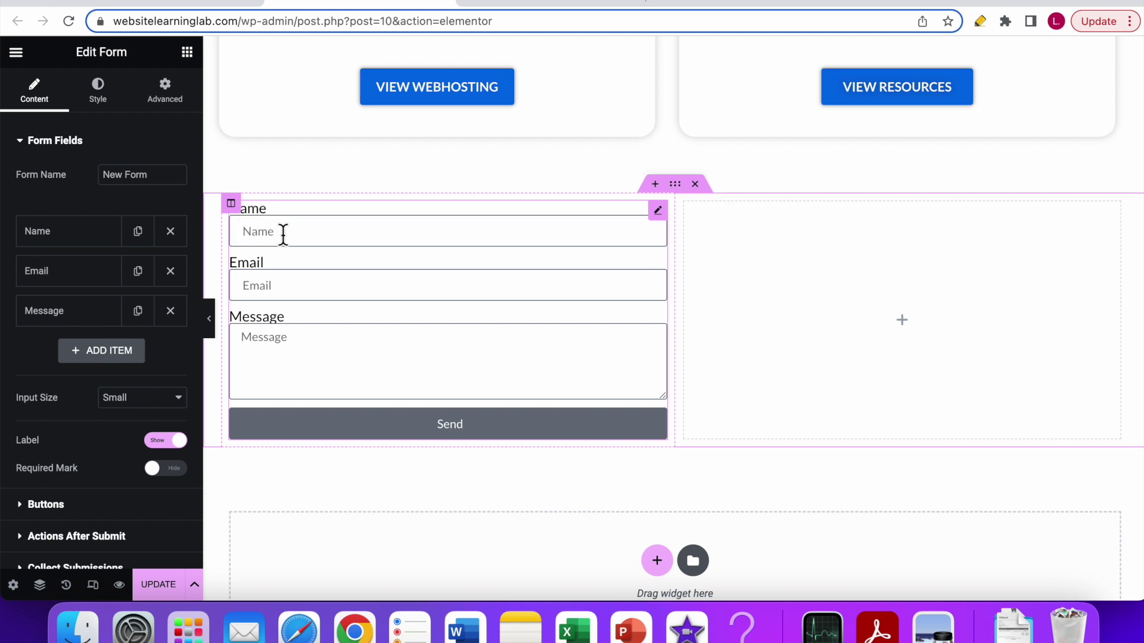
left_click(320, 232)
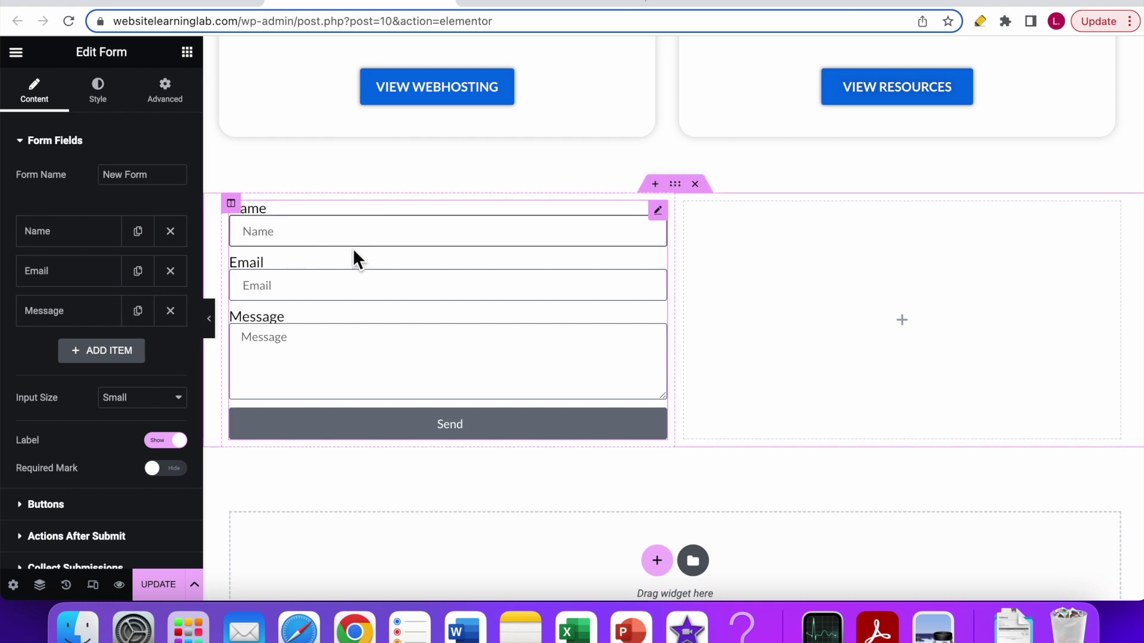
Step: Delete the form's Message field and add a third field left as type Text
left_click(293, 291)
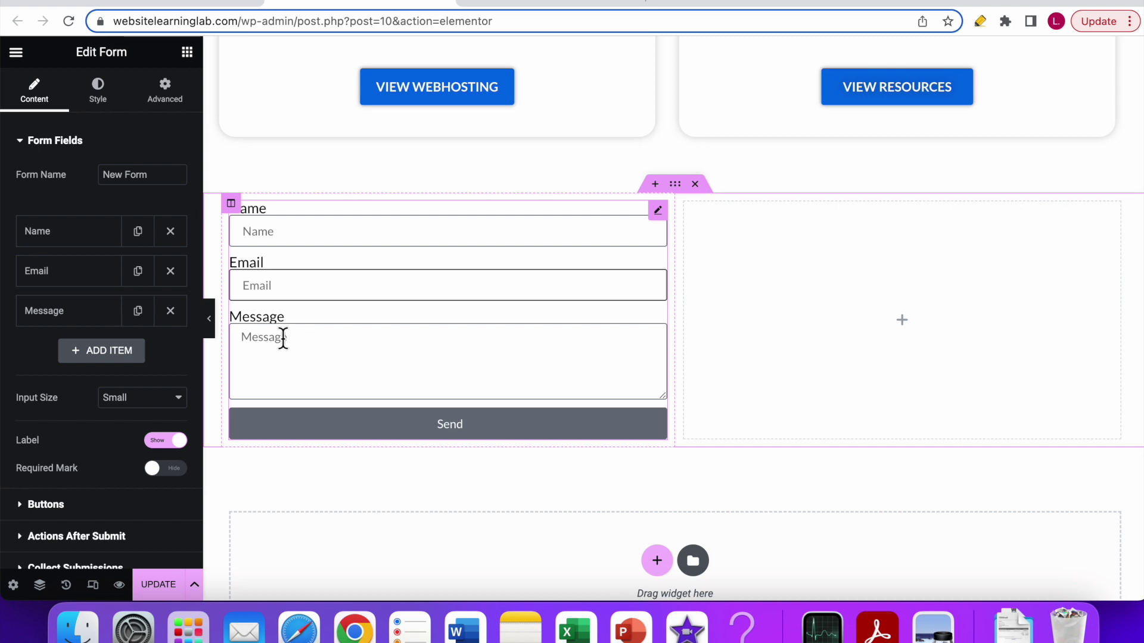
left_click(173, 315)
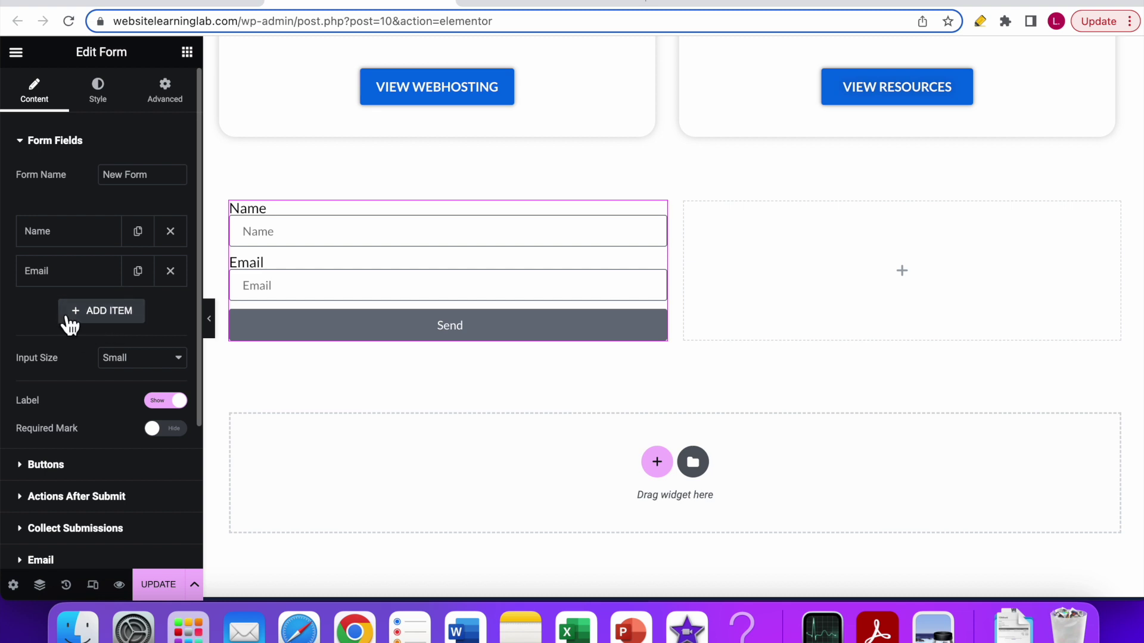
left_click(108, 320)
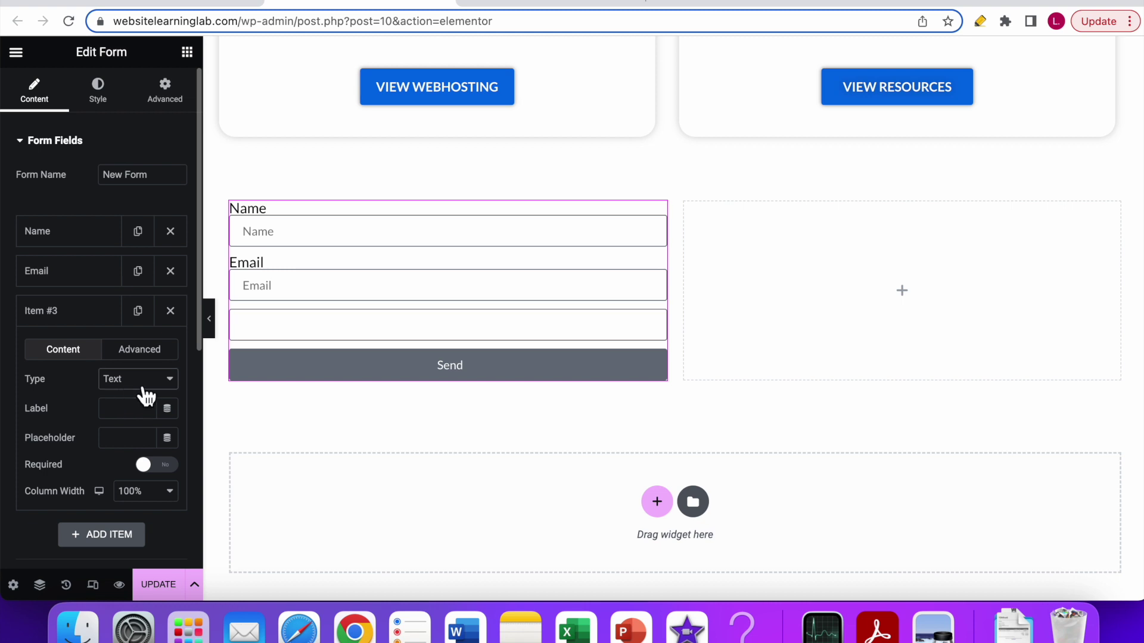
left_click(171, 384)
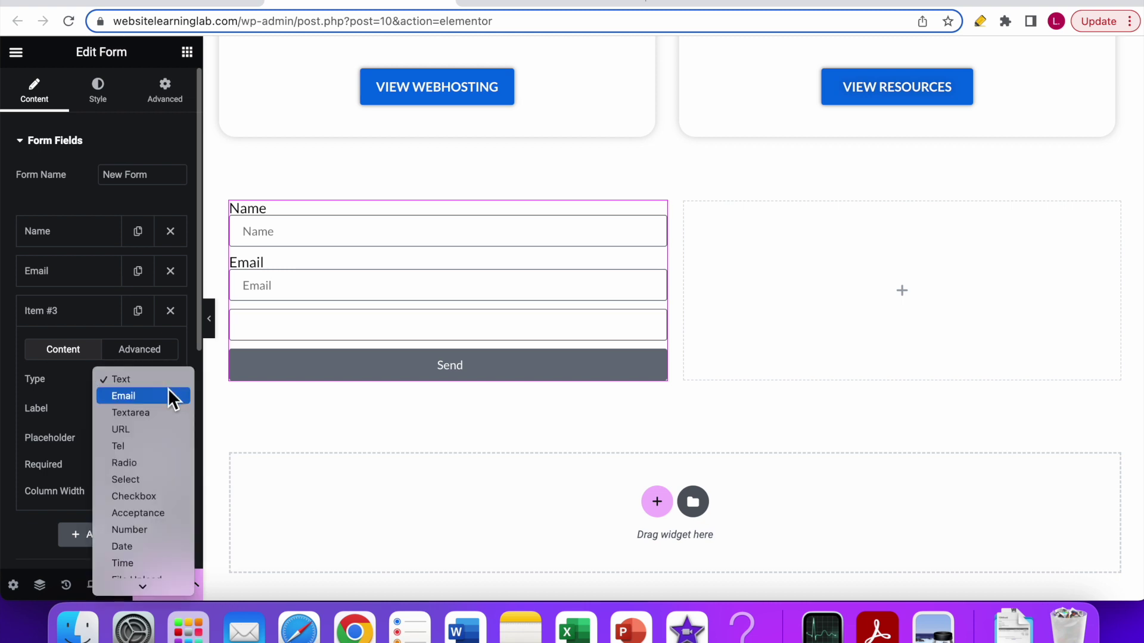
scroll(173, 491, "down", 1)
scroll(174, 492, "down", 5)
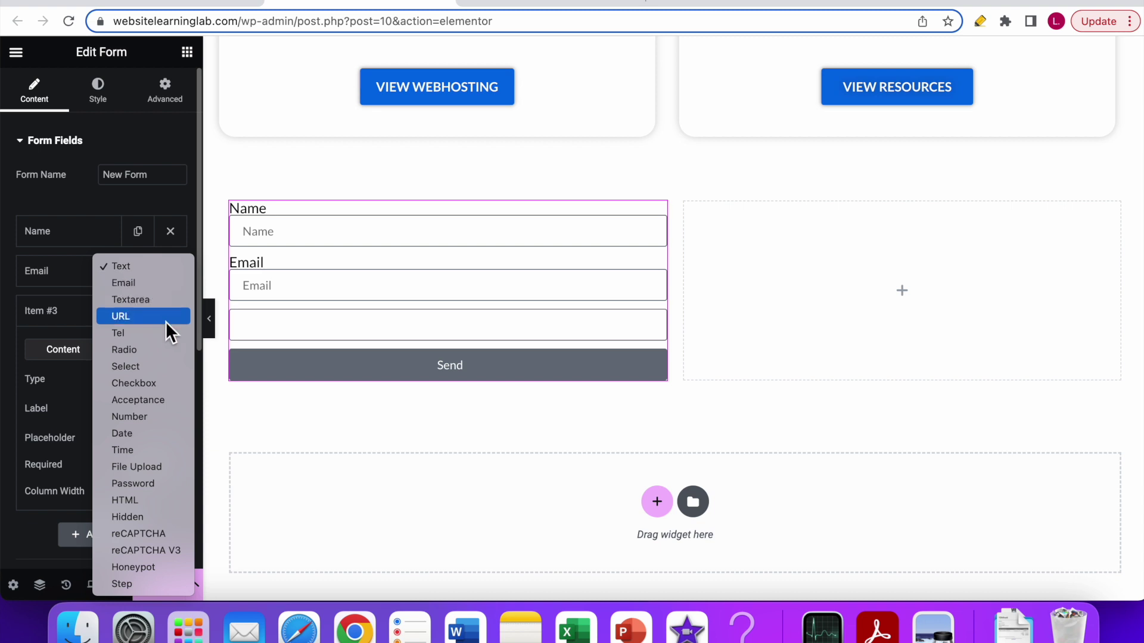
left_click(5, 304)
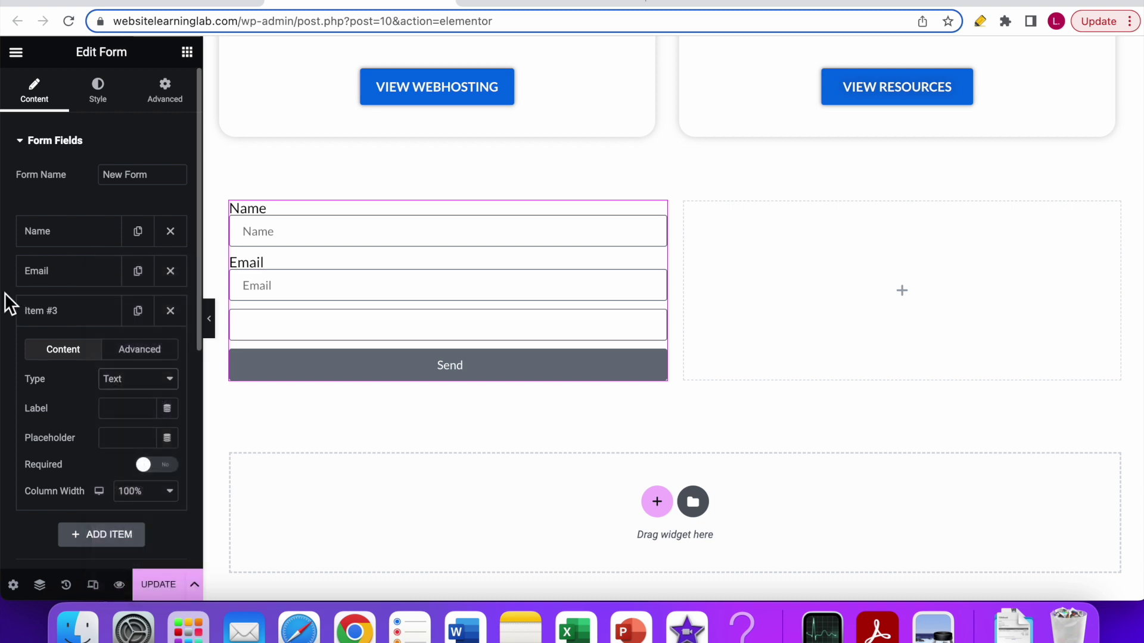
left_click(41, 310)
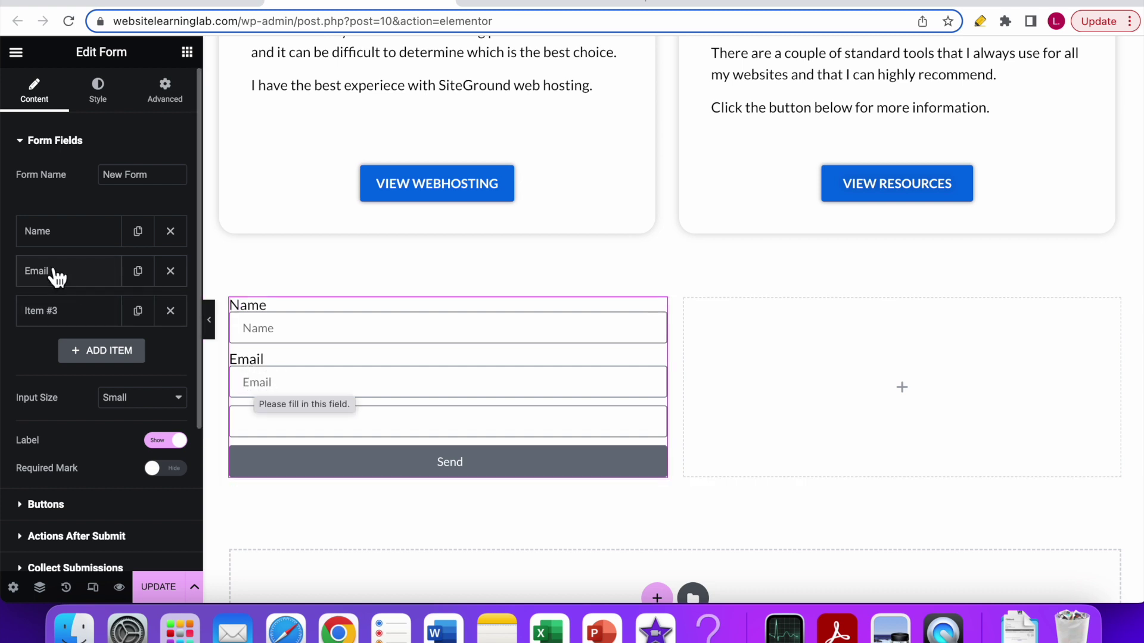
Step: Change the first form field's label to 'Name'
left_click(60, 236)
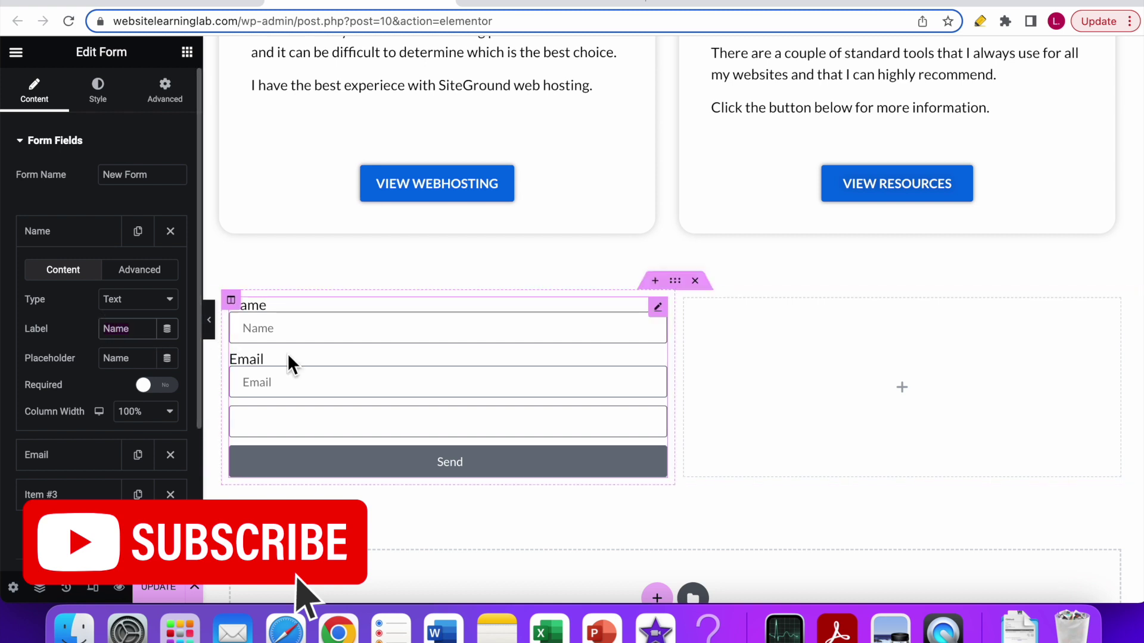
key("BackSpace")
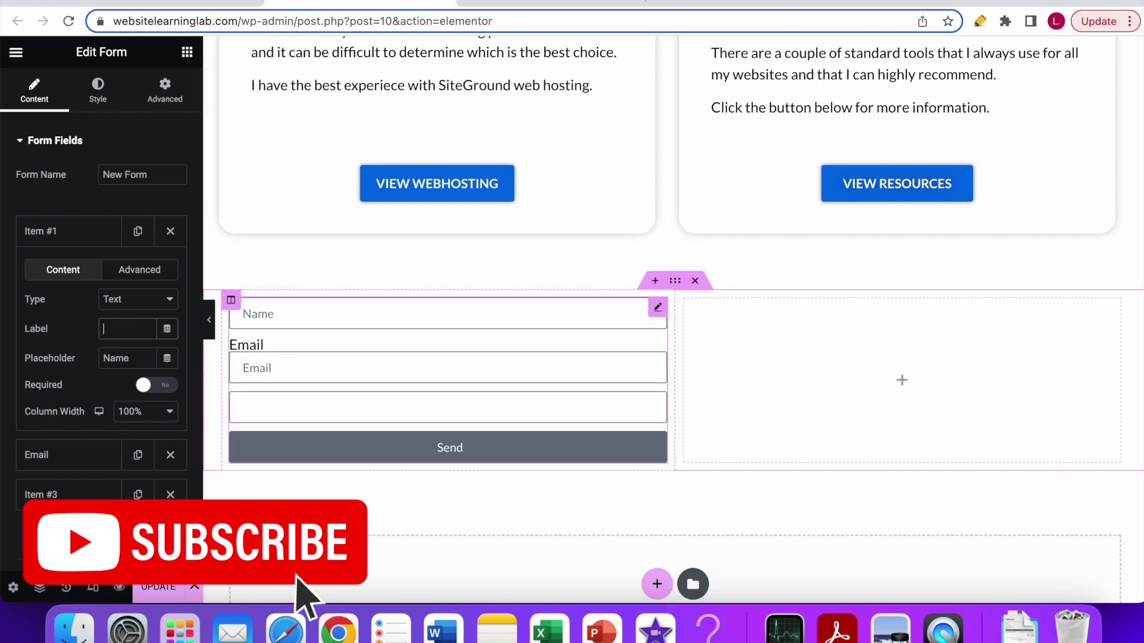
type("Exampl 1")
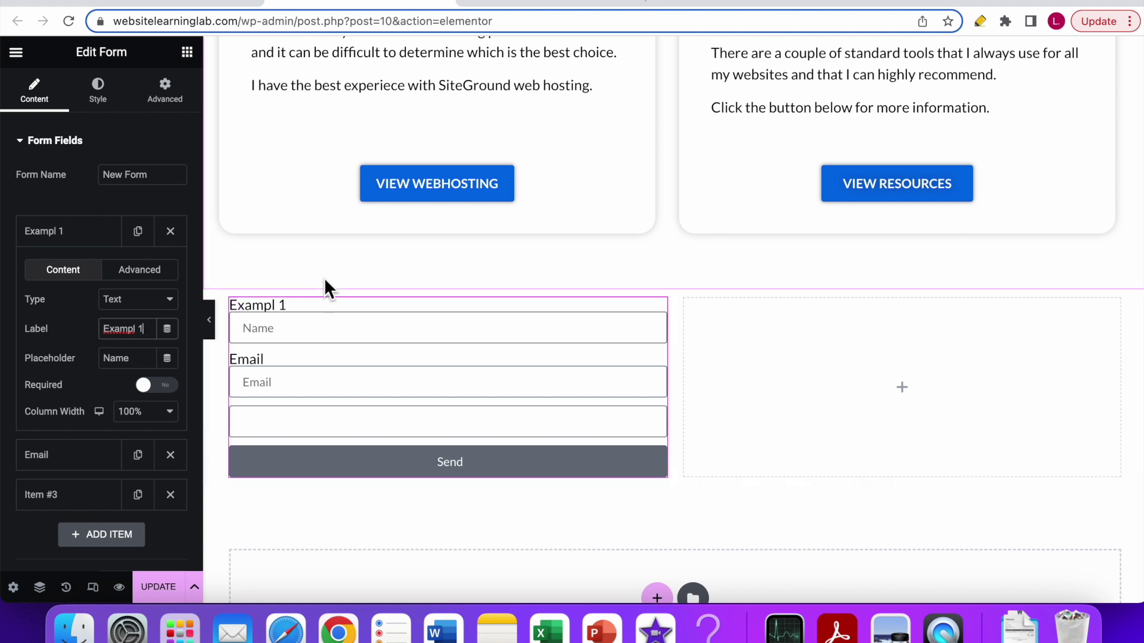
key("BackSpace")
key("BackSpace")
key("BackSpace")
key("BackSpace")
key("BackSpace")
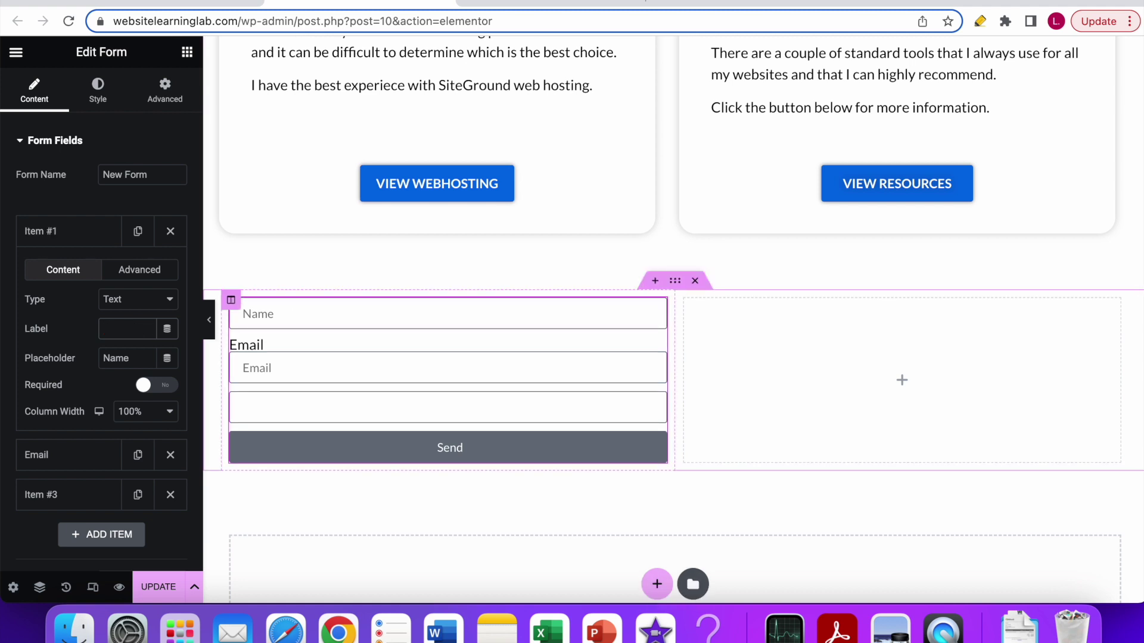
type("Bae")
key("BackSpace")
type("Name")
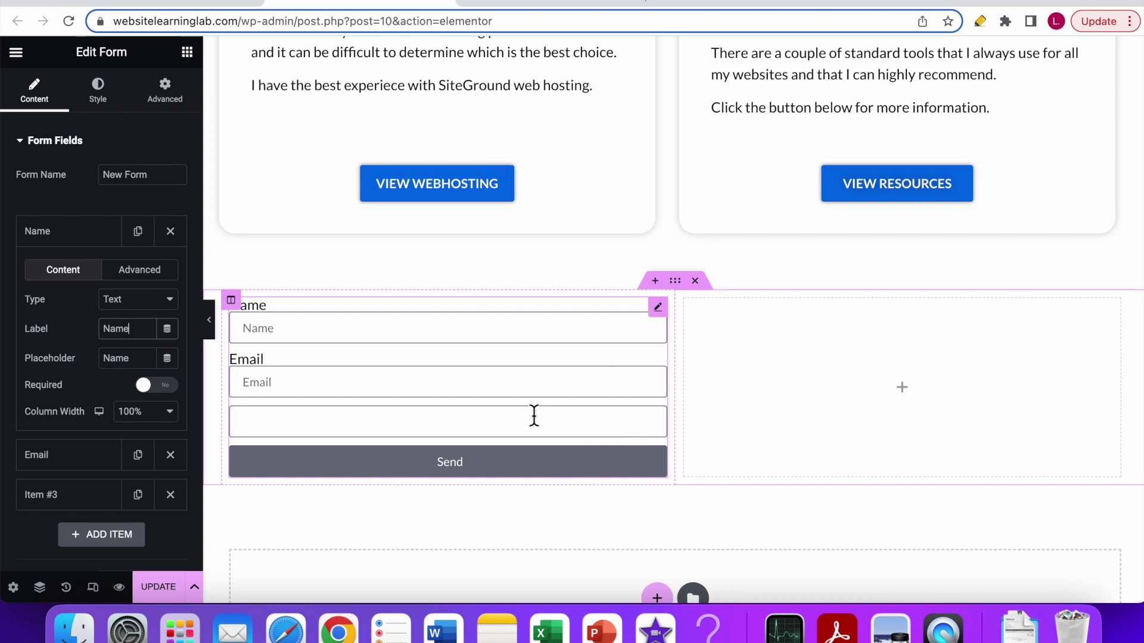
scroll(130, 364, "down", 5)
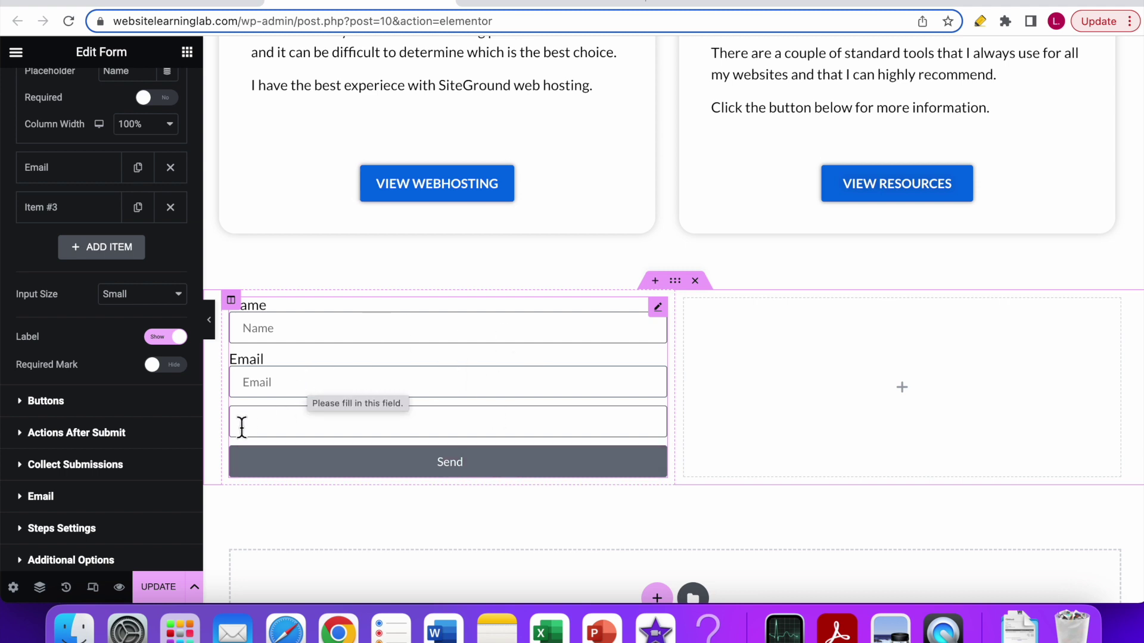
Step: Open the Actions After Submit and Collect Submissions settings, then bring up the incognito Chrome window maximised
scroll(238, 427, "down", 1)
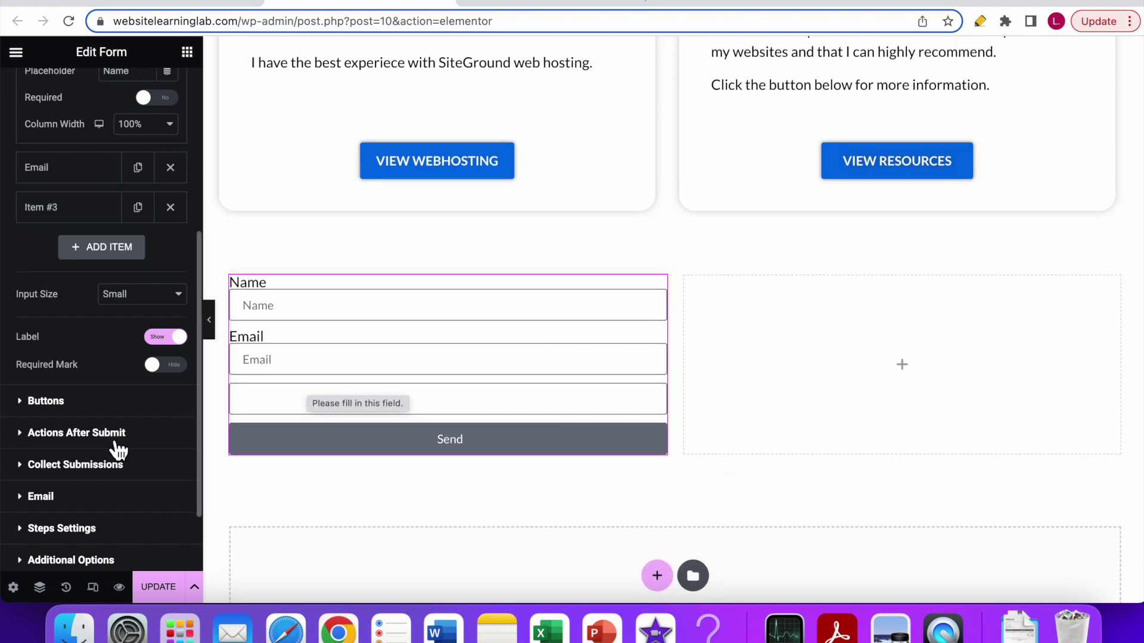
left_click(139, 441)
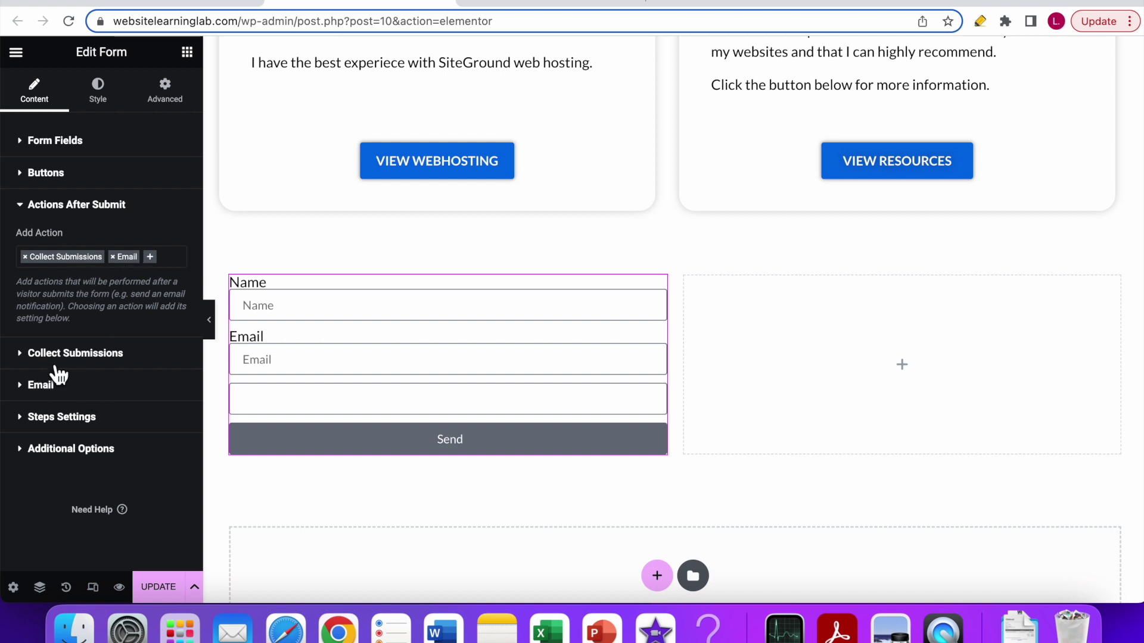
left_click(161, 357)
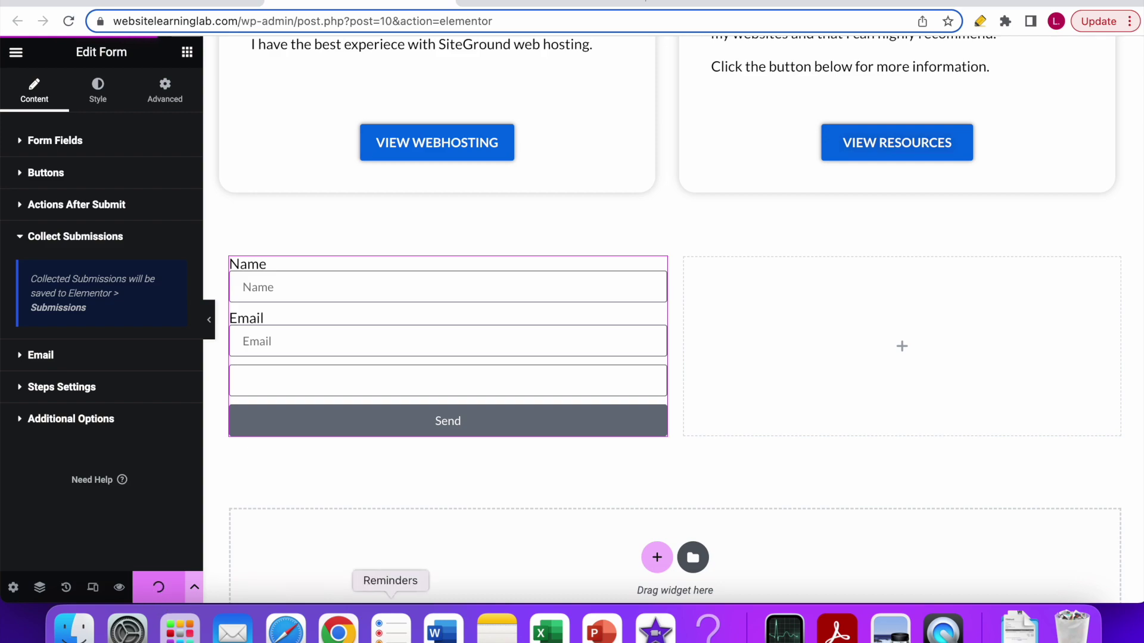
left_click(339, 628)
double_click(388, 35)
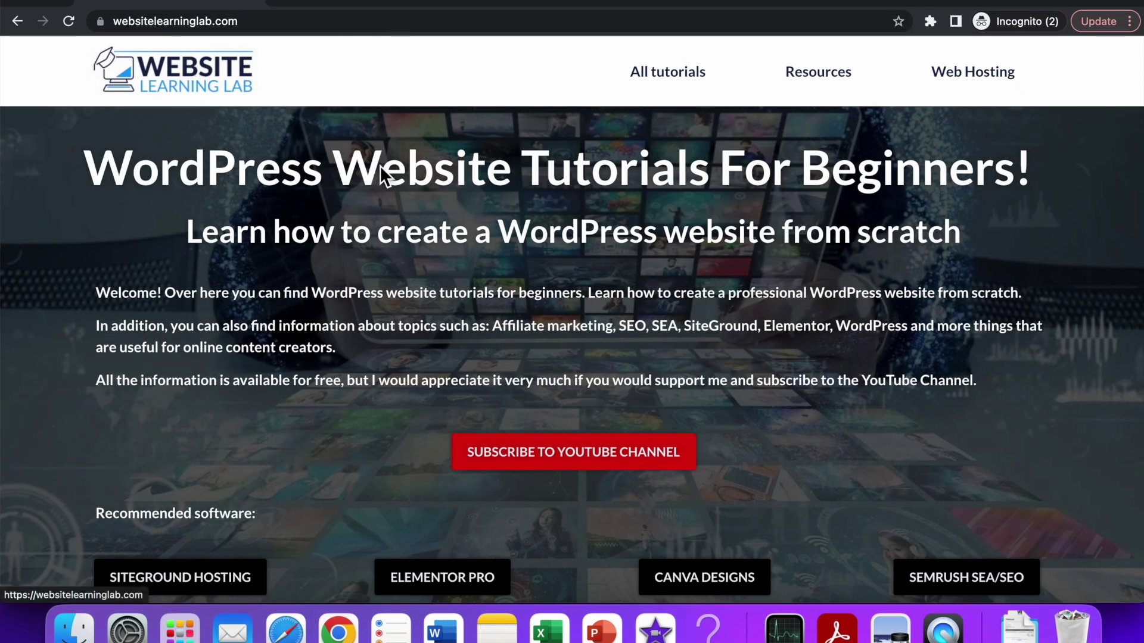
Step: On the live homepage, scroll to the form and enter a name in the Name field
scroll(383, 171, "down", 15)
scroll(573, 231, "down", 20)
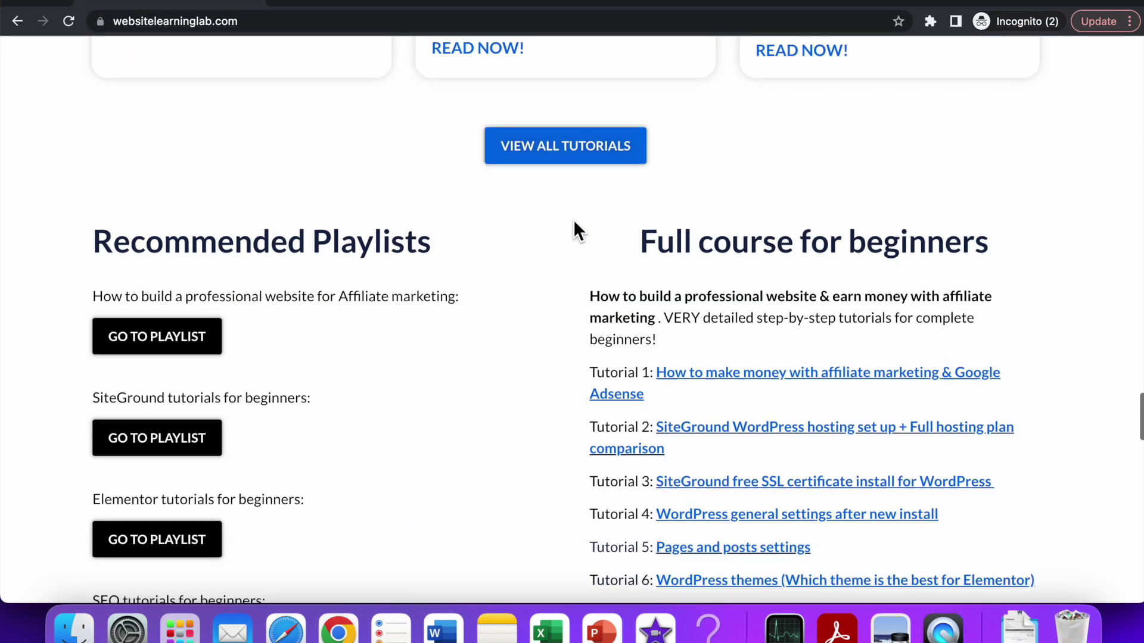
scroll(266, 221, "up", 3)
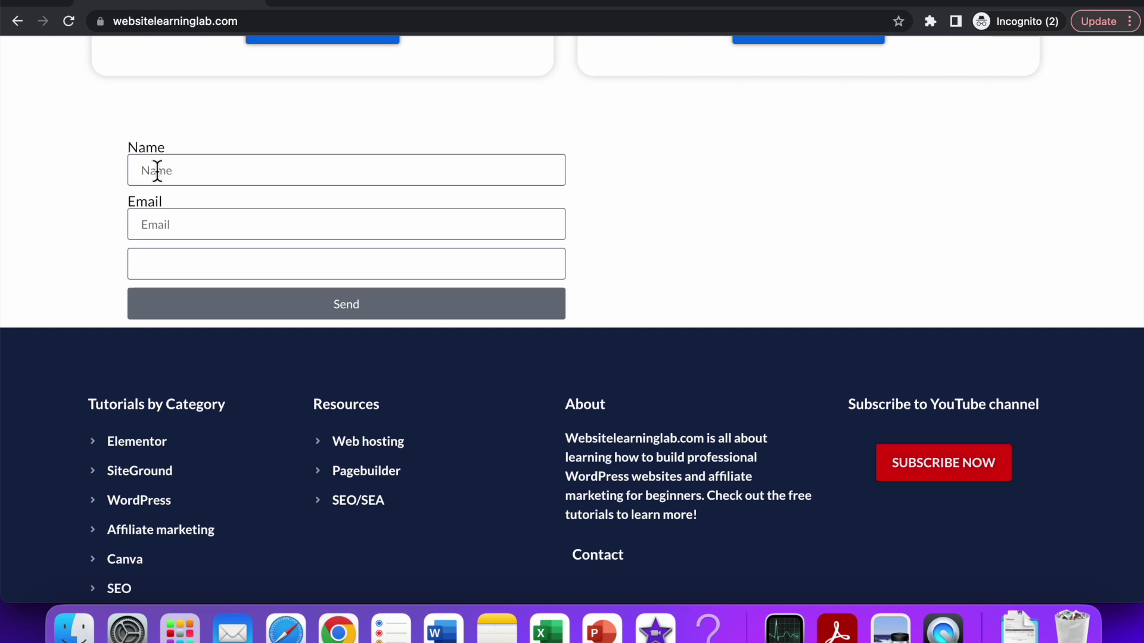
scroll(148, 169, "down", 1)
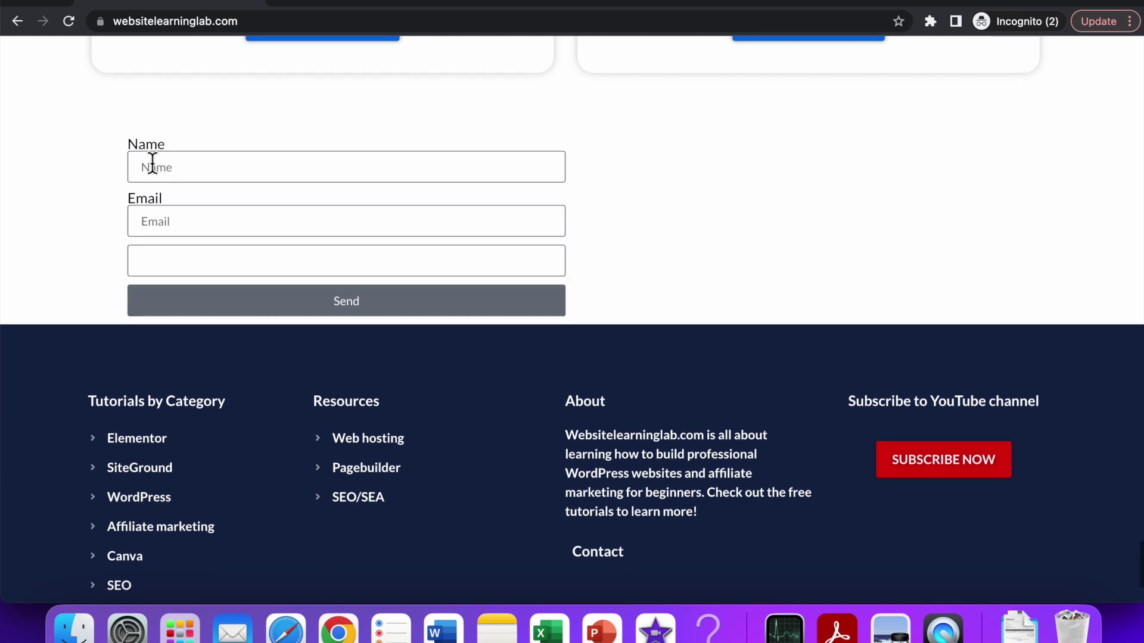
left_click(200, 170)
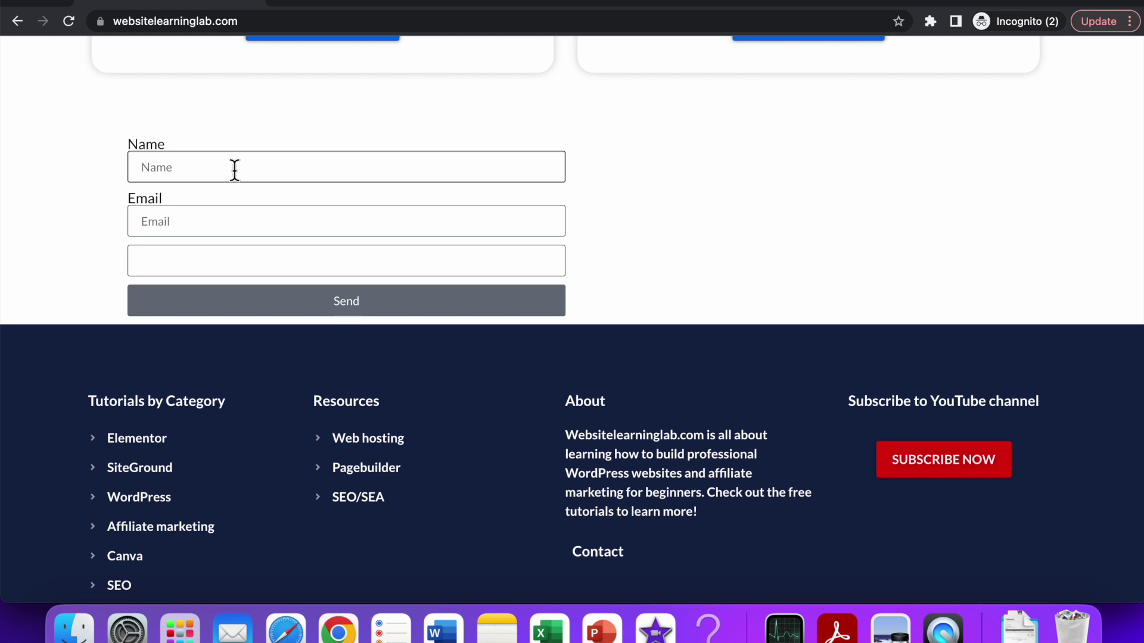
type("Websitelearninglab")
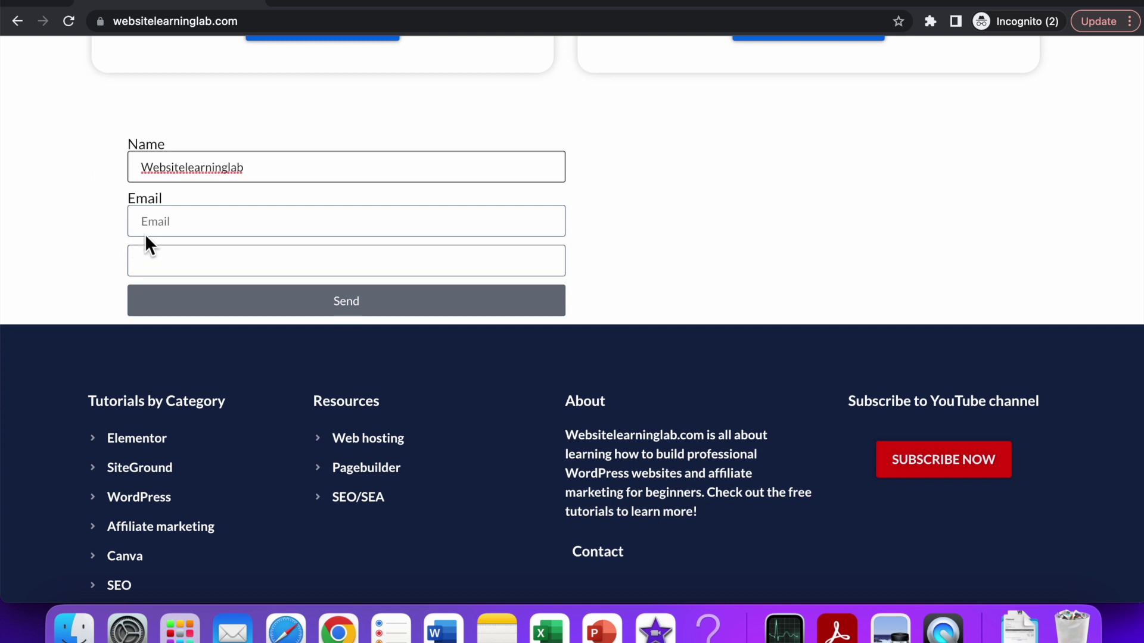
Step: Fill the e-mail from the saved suggestion, enter 'Test 1', submit, and return to the editor
left_click(221, 221)
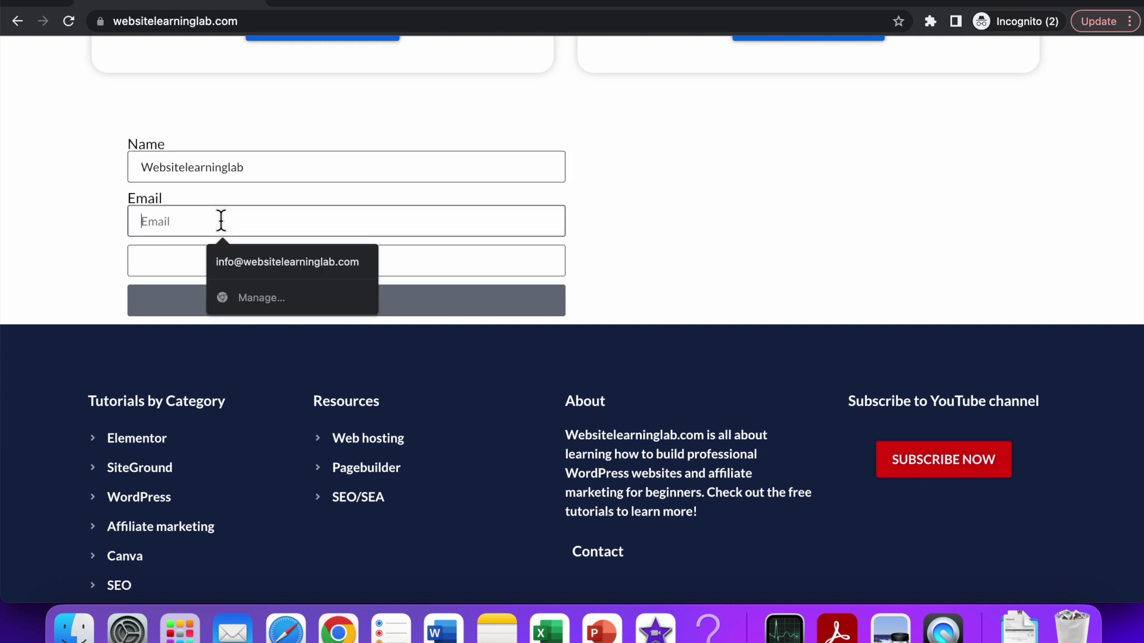
left_click(256, 252)
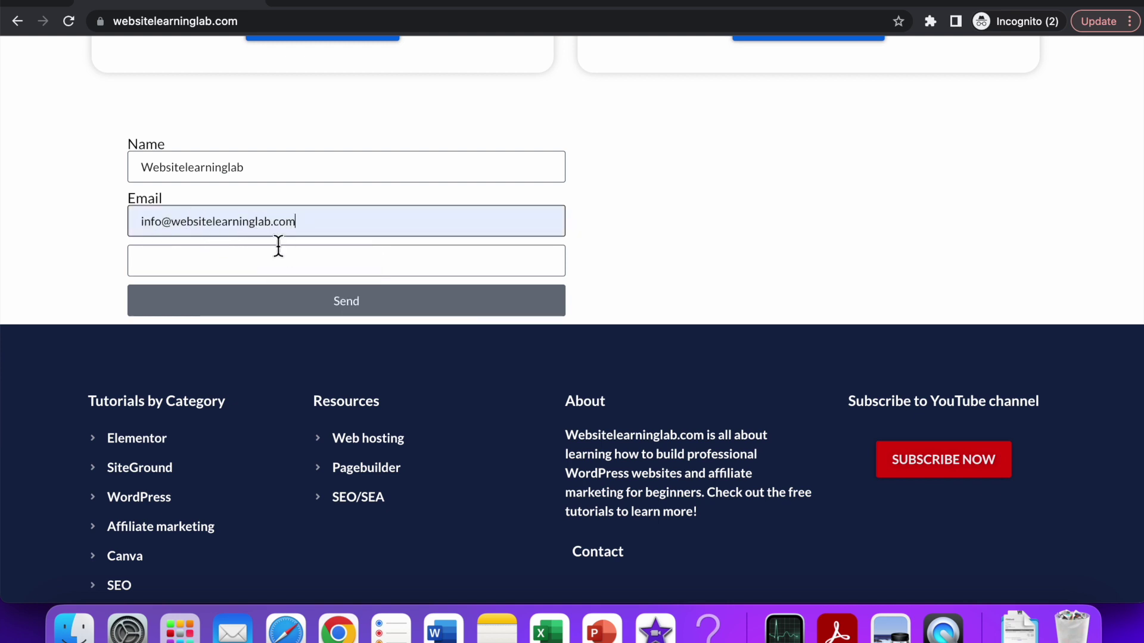
left_click(218, 259)
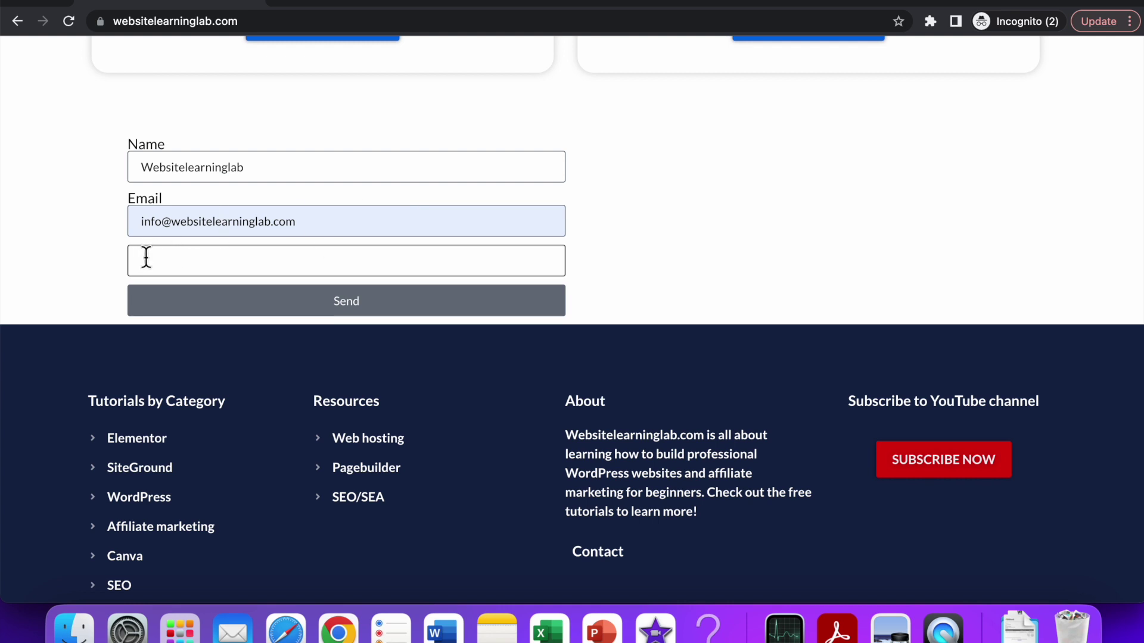
type("Test 1")
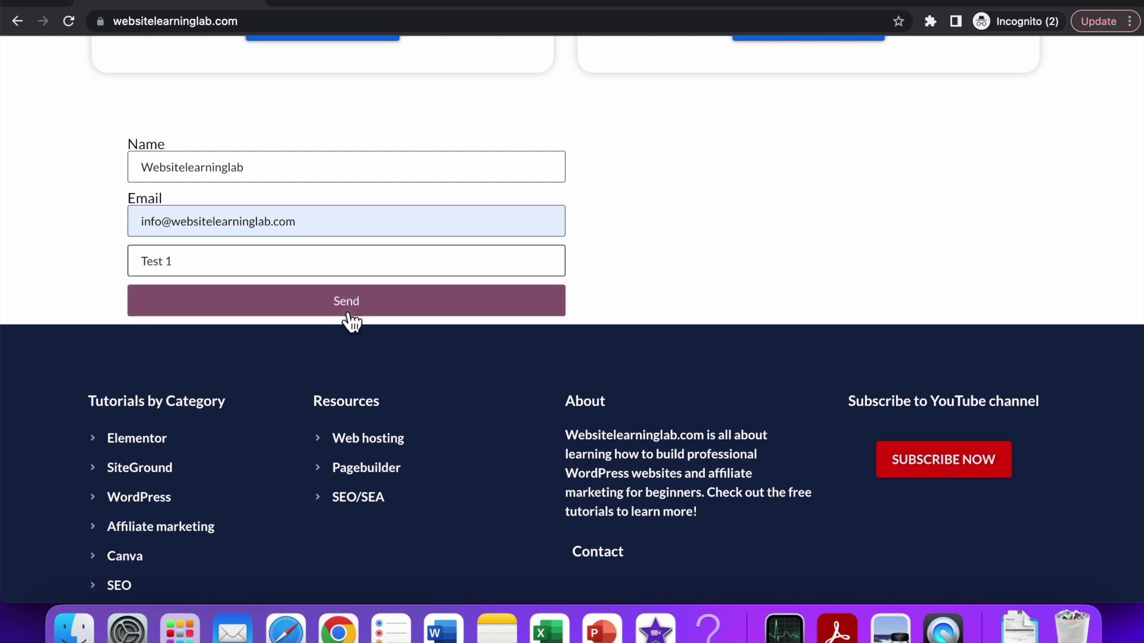
left_click(391, 307)
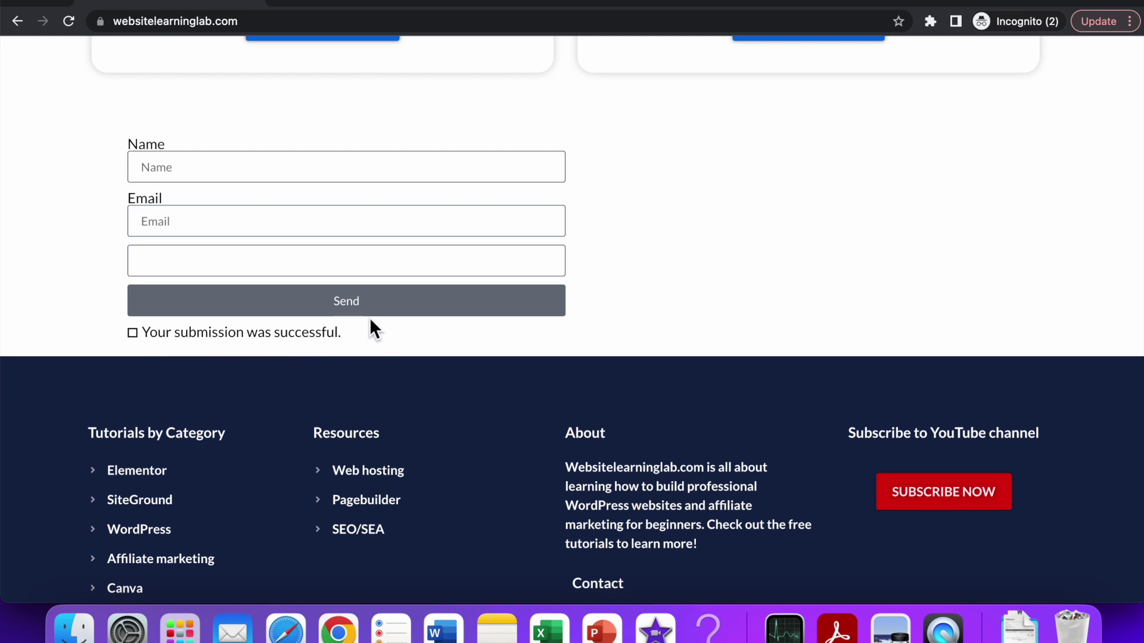
key("ctrl+Left")
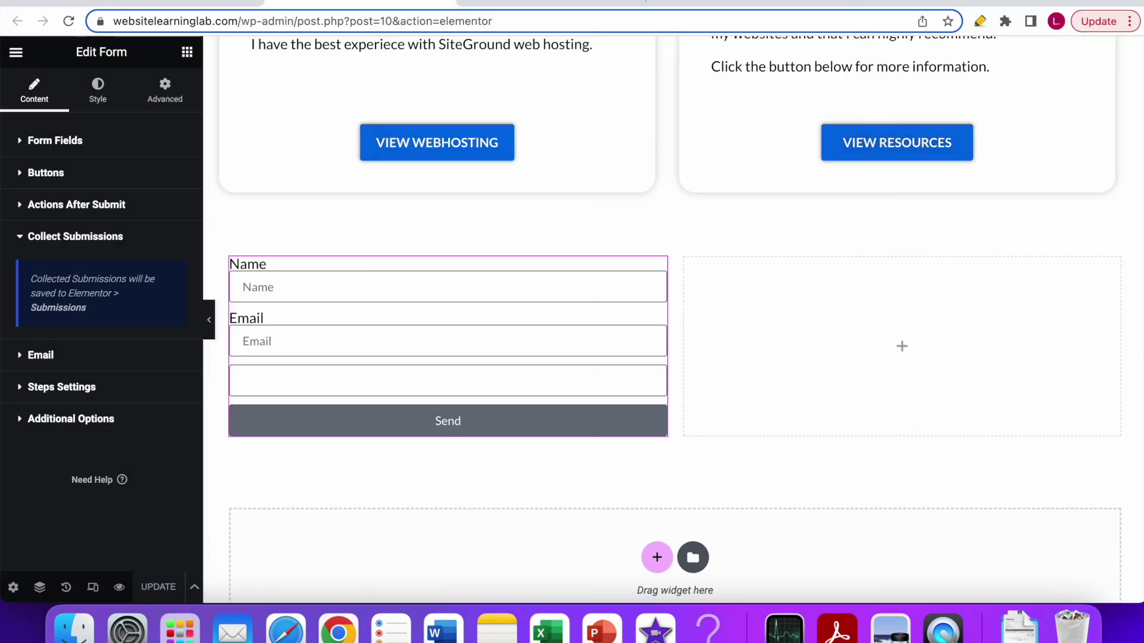
Step: Reload the Elementor Submissions page and open the new test submission
left_click(546, 6)
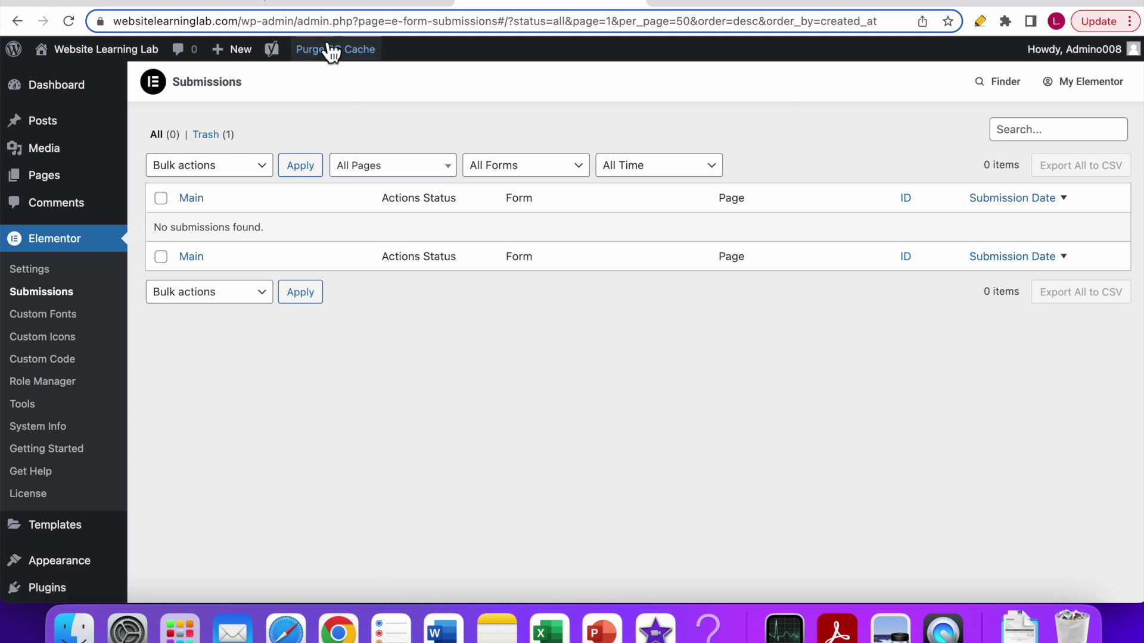
left_click(400, 18)
key("Return")
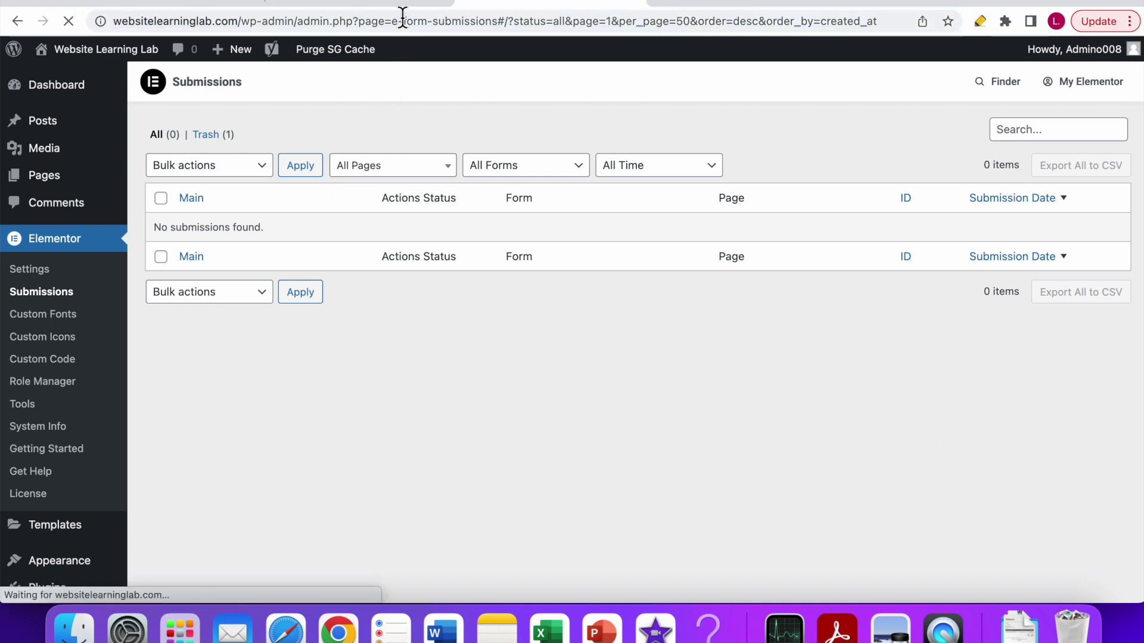
mouse_move(160, 255)
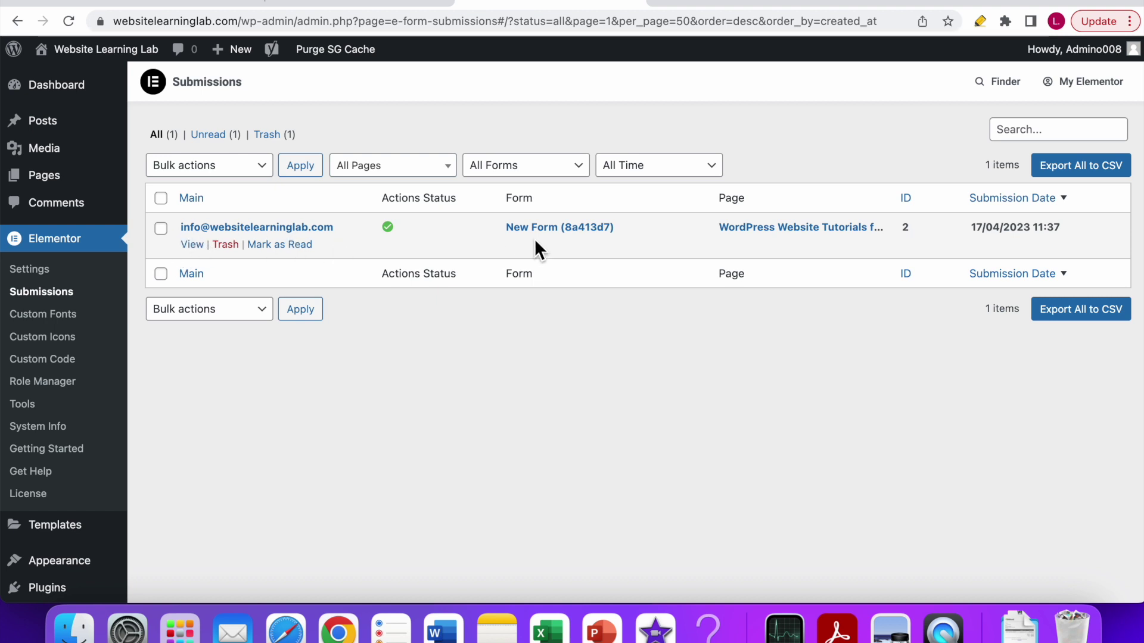
left_click(193, 246)
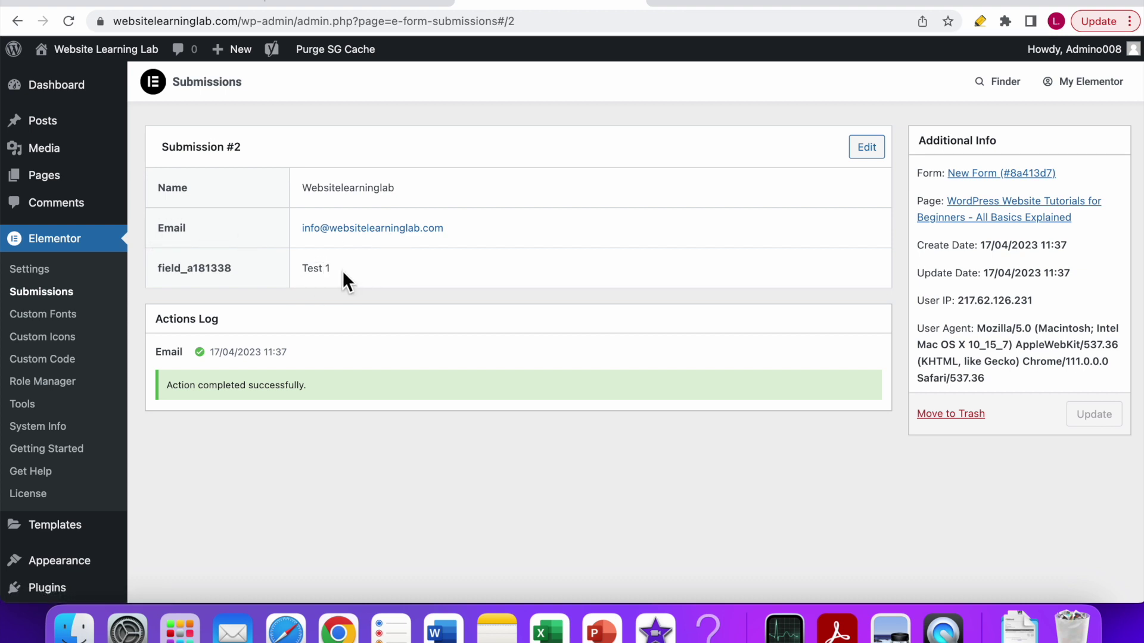
Step: Go back from the submission details to the Elementor Submissions list
left_click(62, 295)
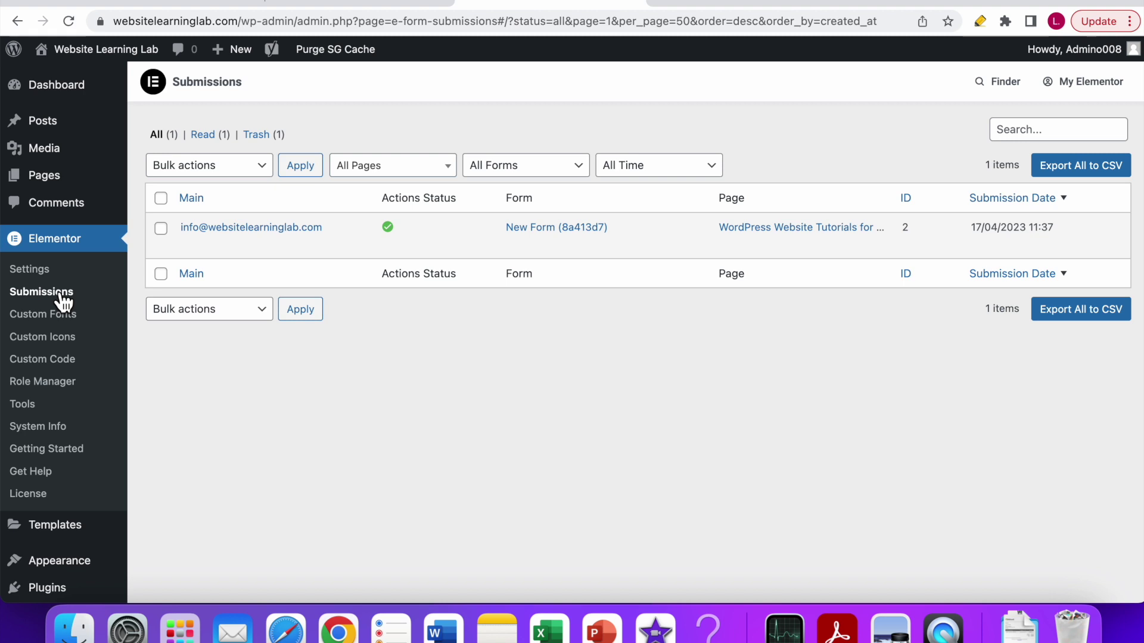